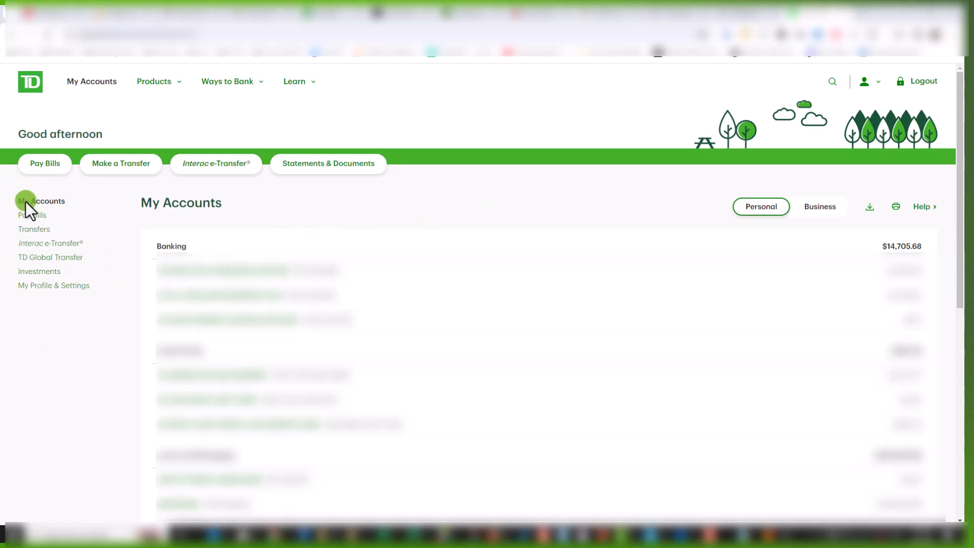
Open the Tax Payment and Filing service from the bill payment area for the second registered business
click(38, 168)
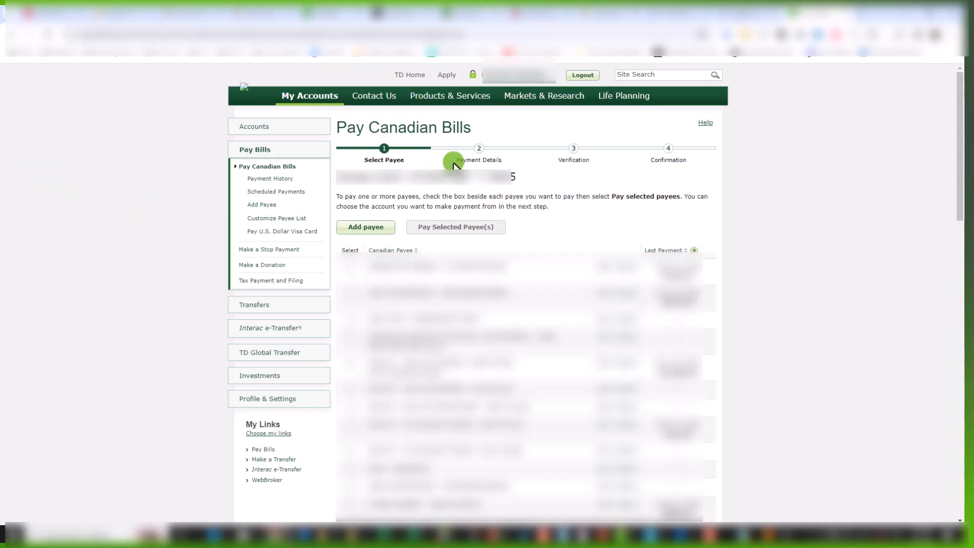
click(263, 281)
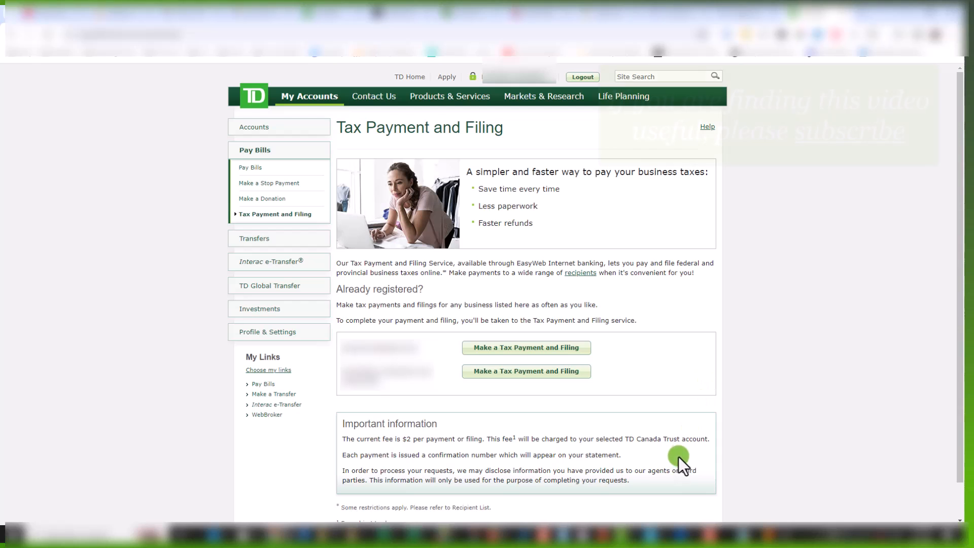
click(510, 376)
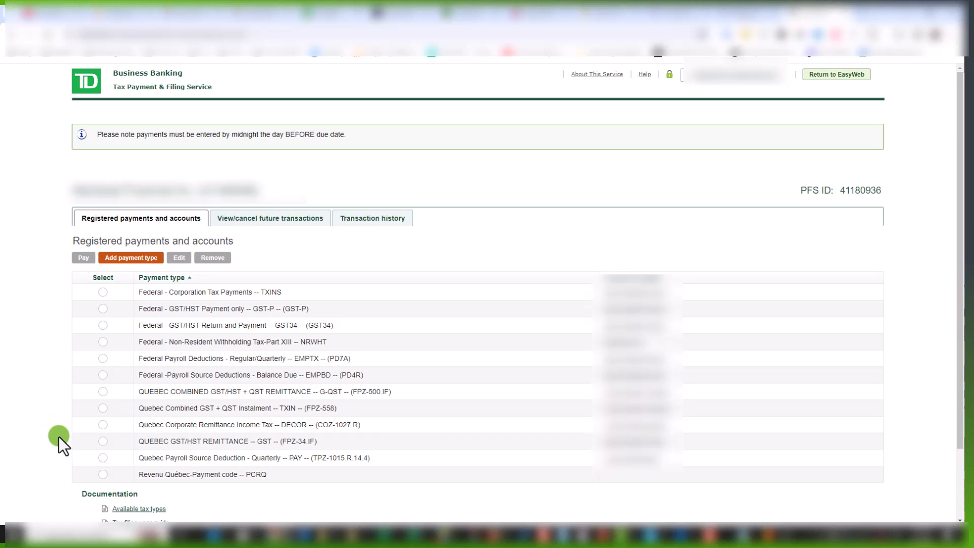
Start adding a payment type and list the Provincial tax payment types for Quebec
click(101, 410)
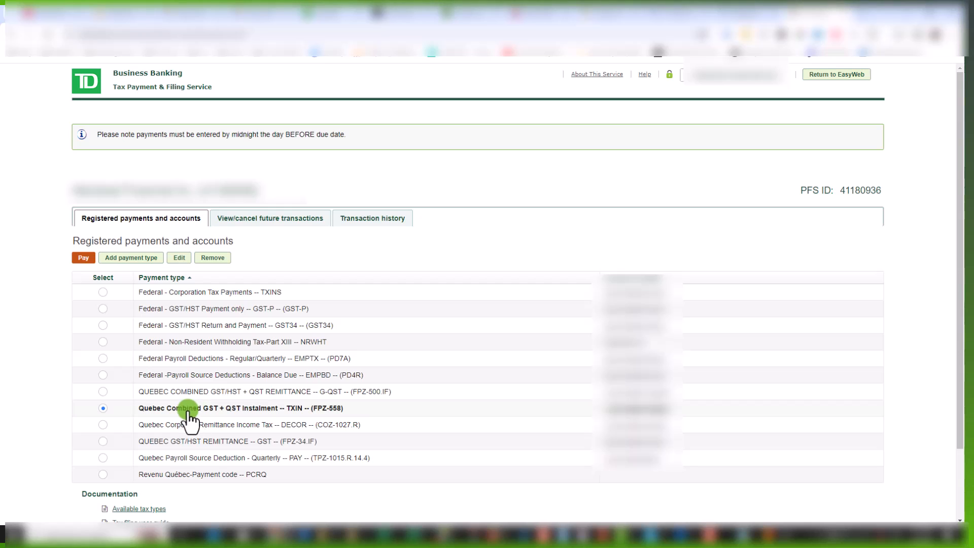
click(136, 259)
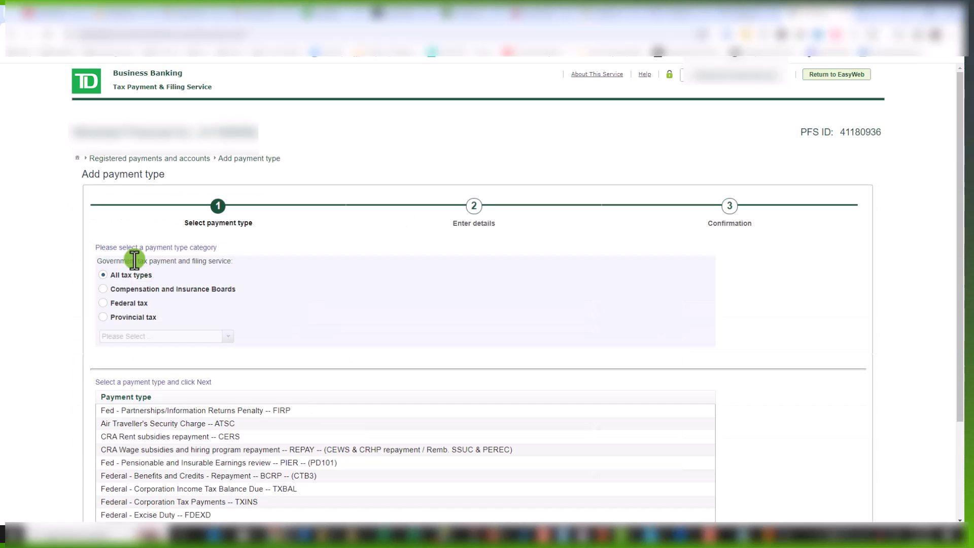
click(104, 318)
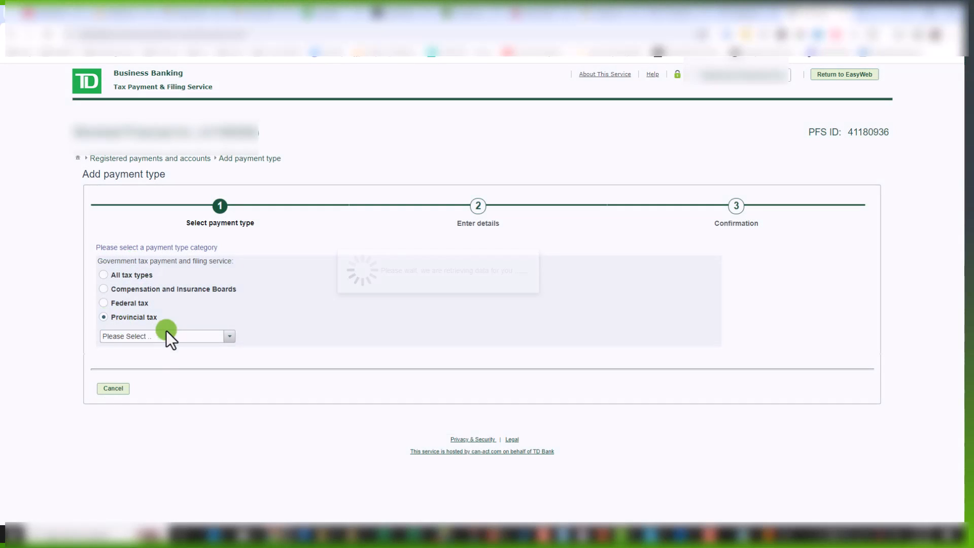
click(229, 336)
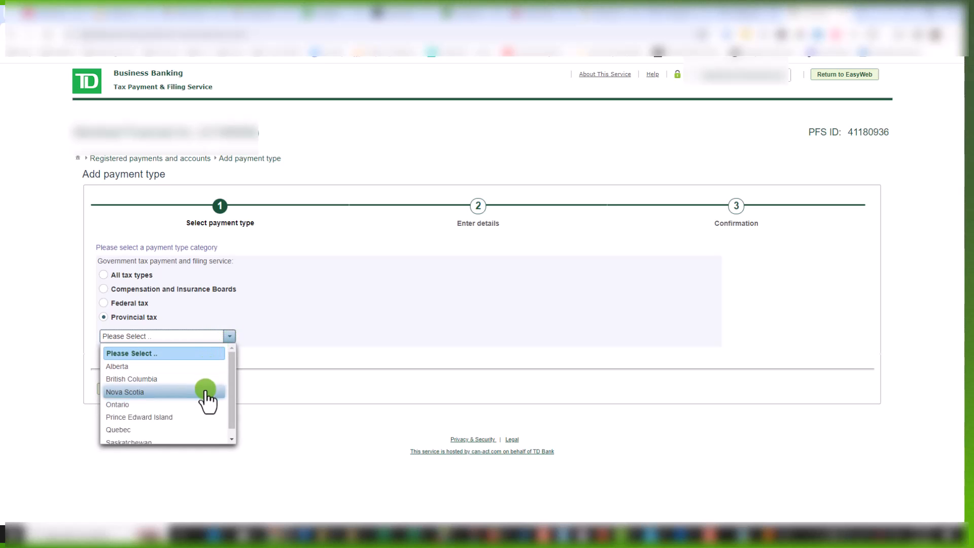
click(152, 418)
scroll(253, 395, down, 1)
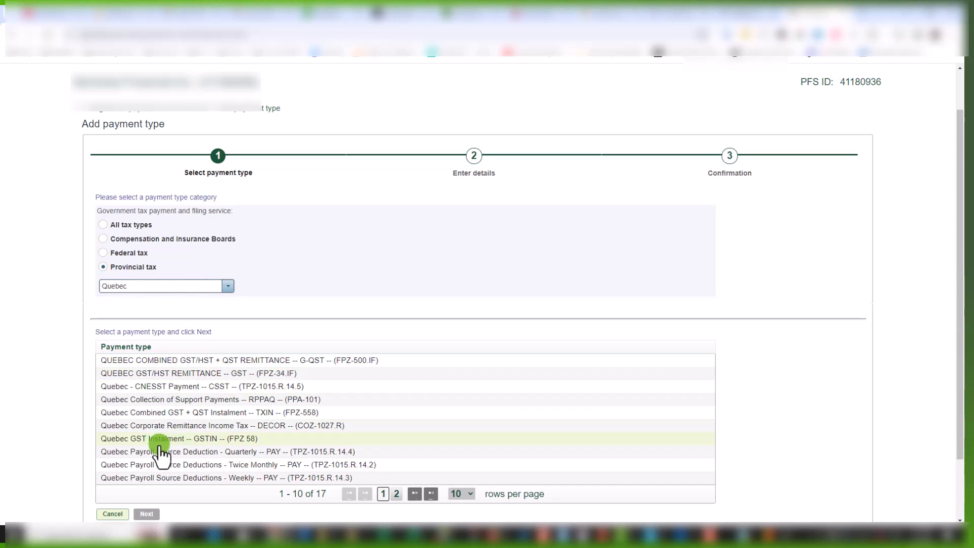
Choose Quebec Combined GST + QST Instalment -- TXIN -- (FPZ-558), proceed to its QST account number entry, and cancel adding the payment type
click(166, 416)
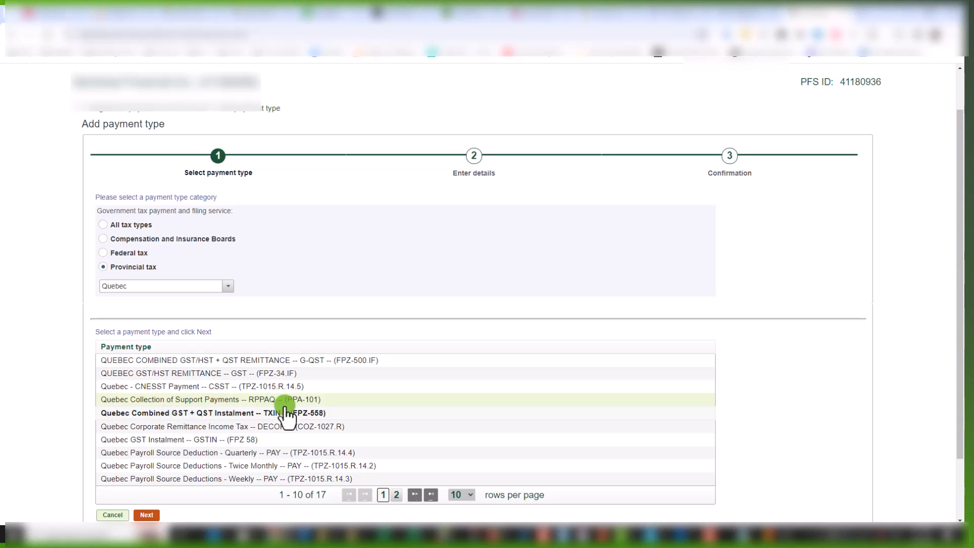
scroll(361, 420, down, 2)
click(147, 439)
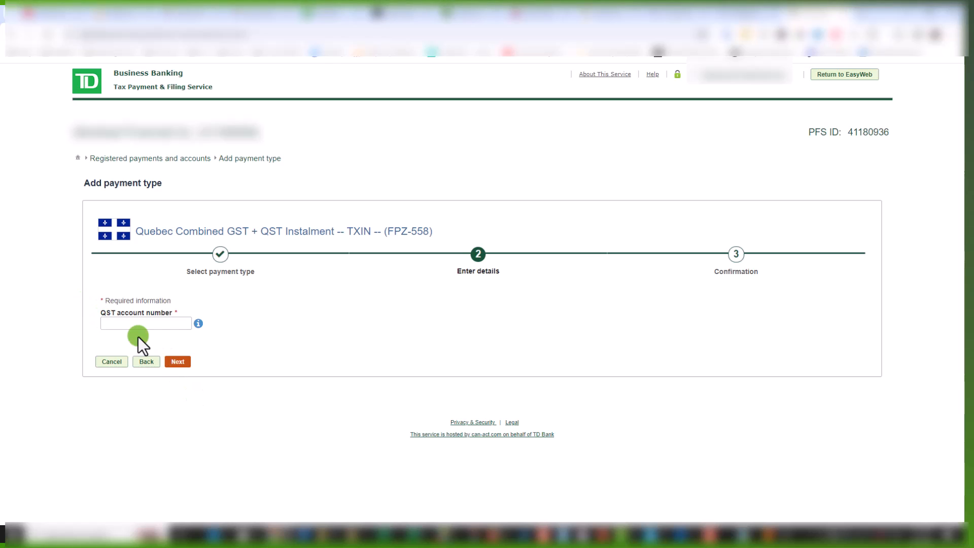
click(139, 323)
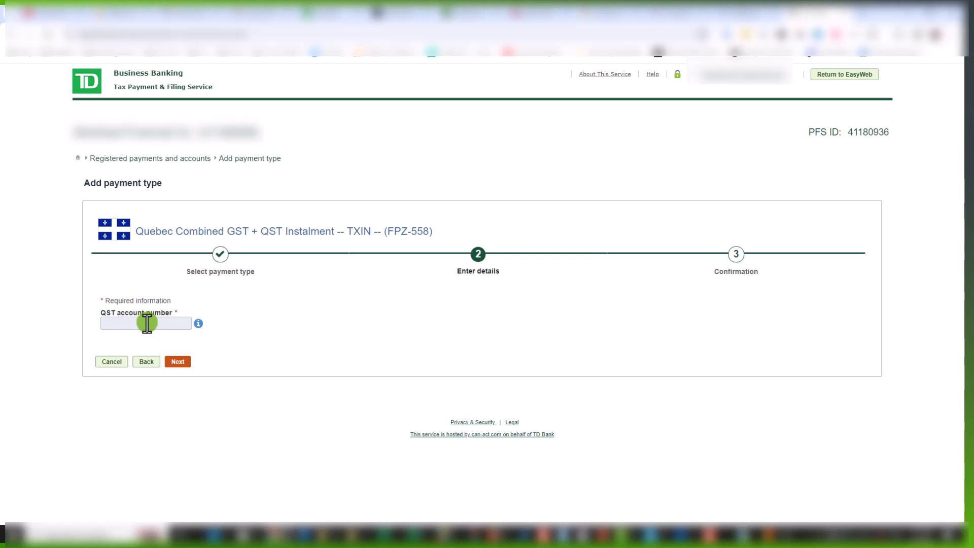
click(111, 362)
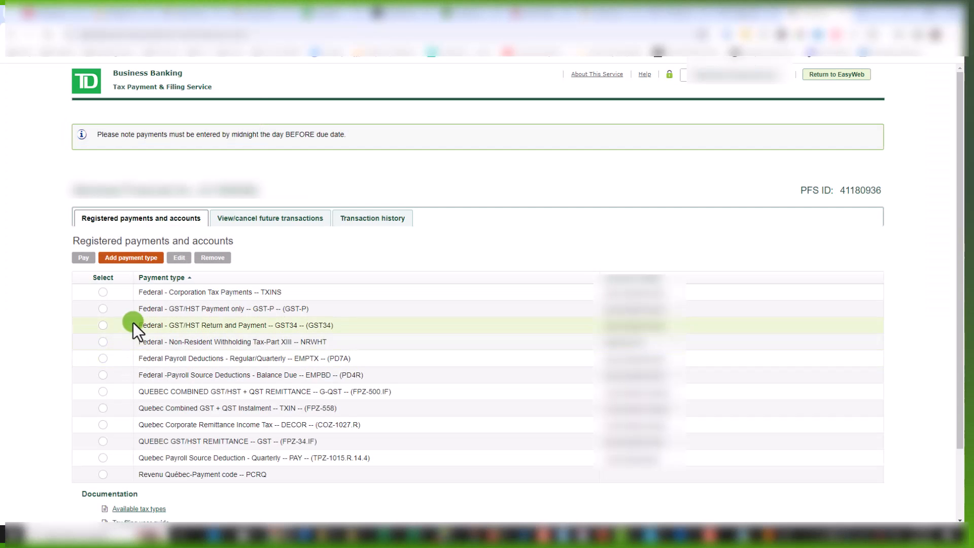
Start a payment for the registered Quebec Combined GST + QST Instalment -- TXIN -- (FPZ-558) and choose the account to pay from
click(103, 409)
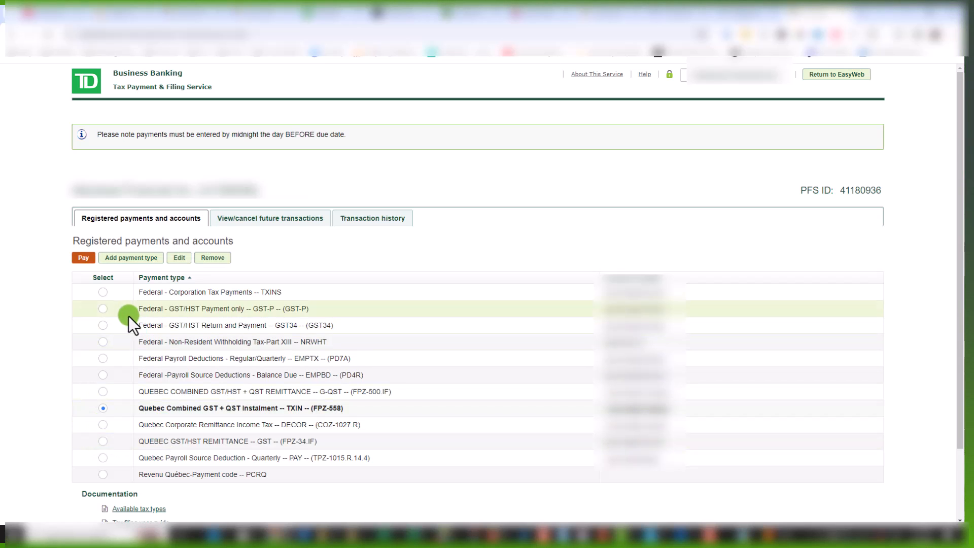
click(81, 258)
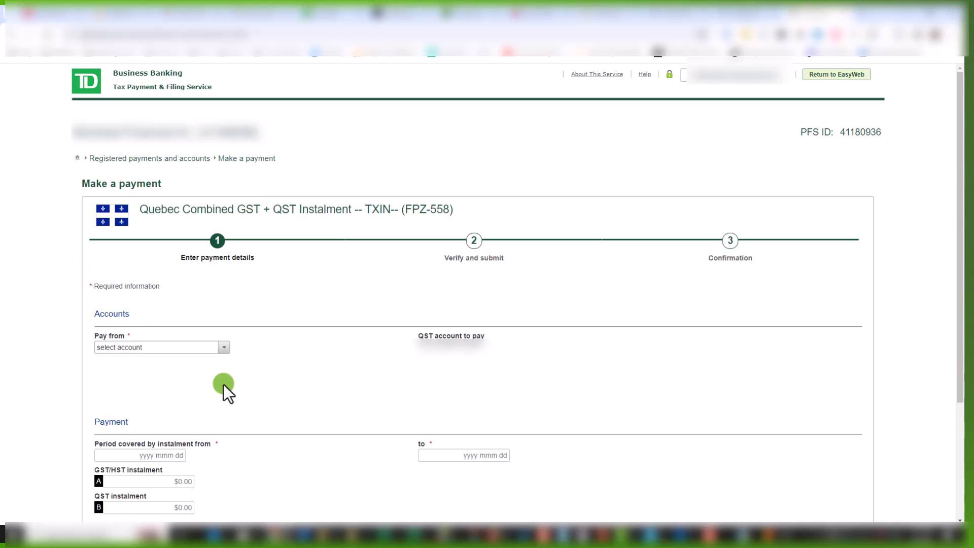
click(222, 348)
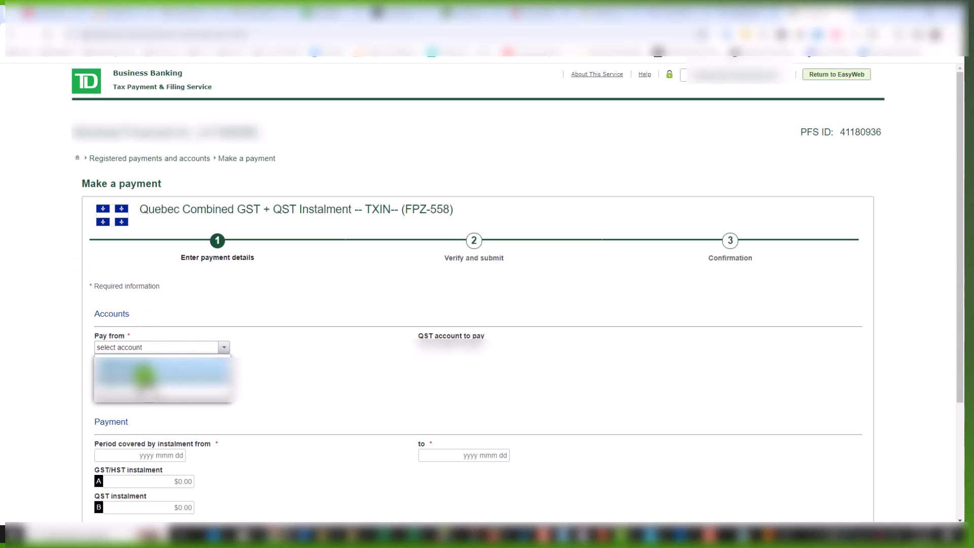
click(147, 375)
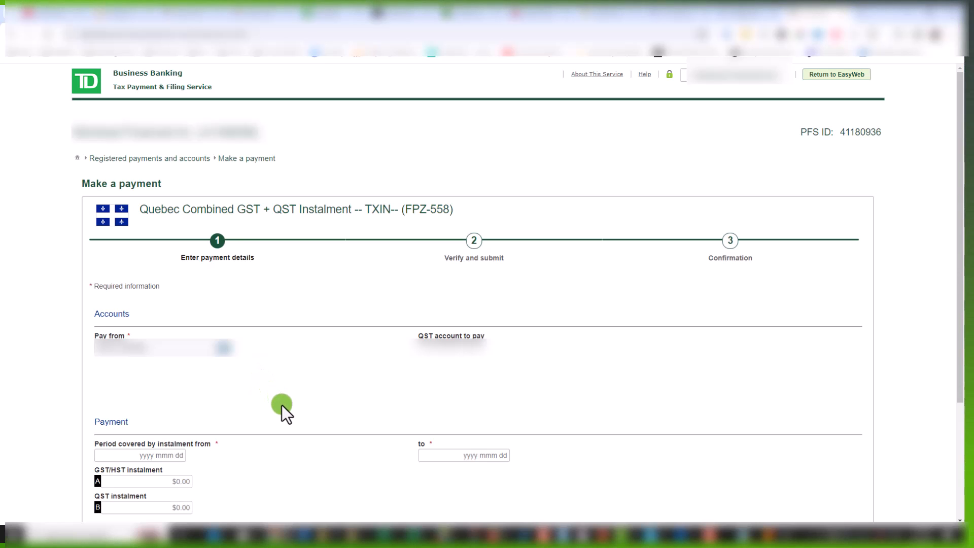
Set the start of the period covered by the instalment to 2023 Dec 01
scroll(282, 405, down, 1)
scroll(282, 406, down, 3)
click(139, 296)
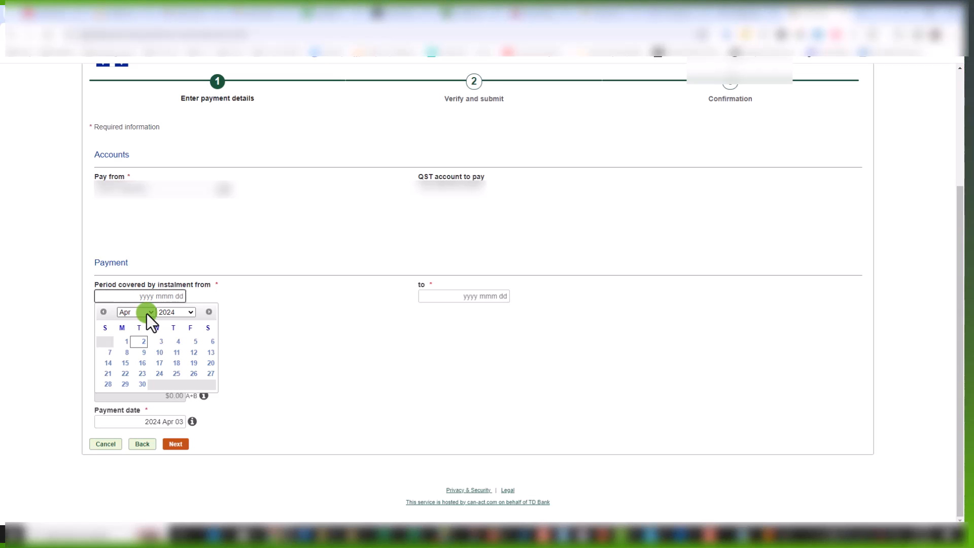
click(147, 314)
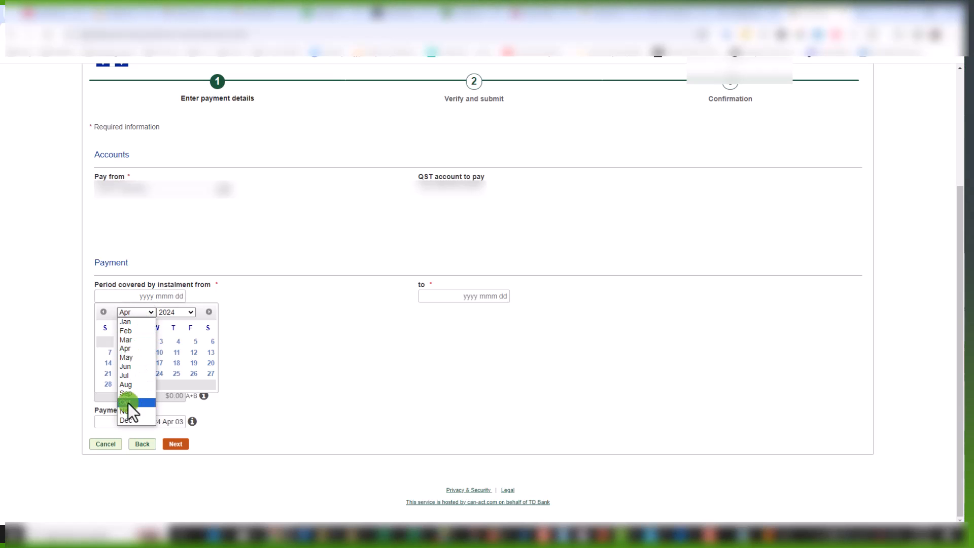
click(130, 420)
click(107, 341)
click(152, 296)
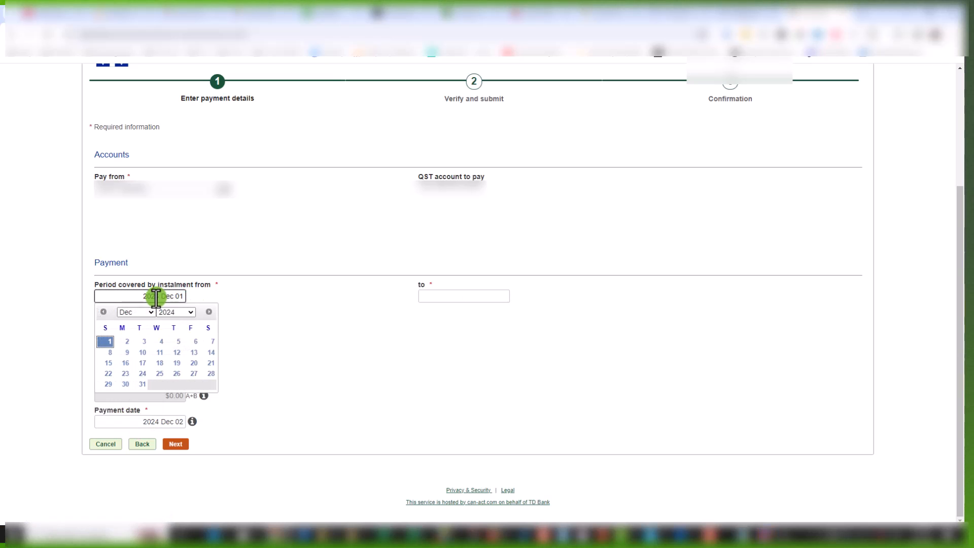
click(186, 313)
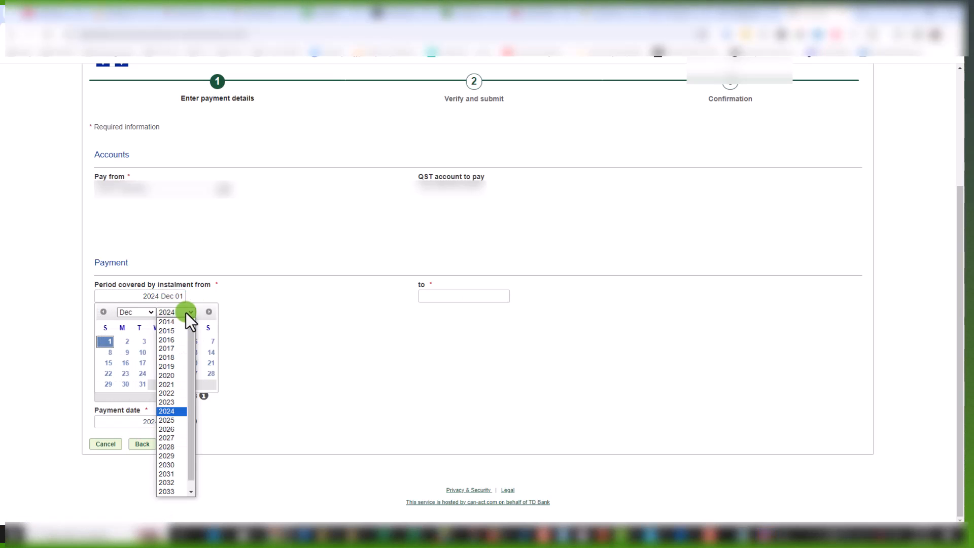
click(171, 402)
click(196, 341)
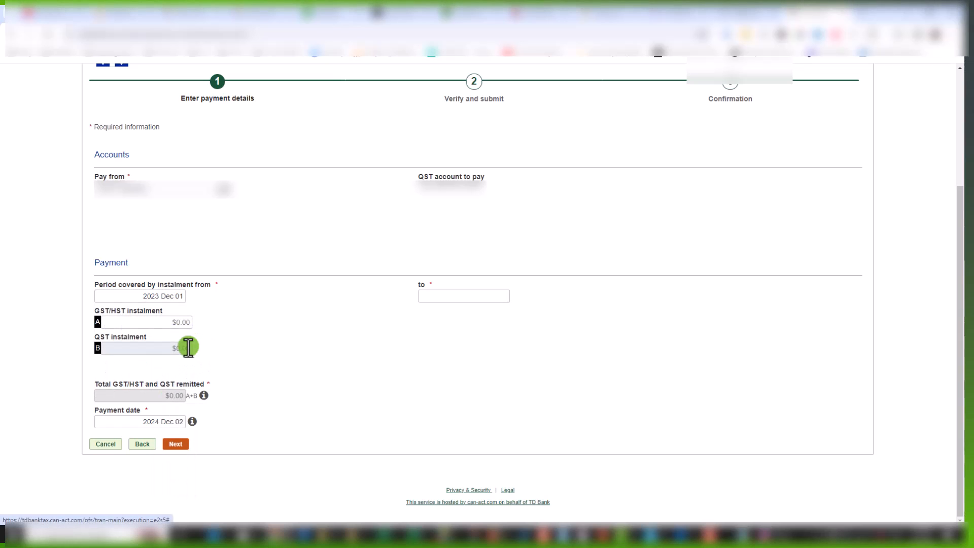
Set the end of the period covered by the instalment to 2024 Nov 30 and recheck both period dates
click(439, 295)
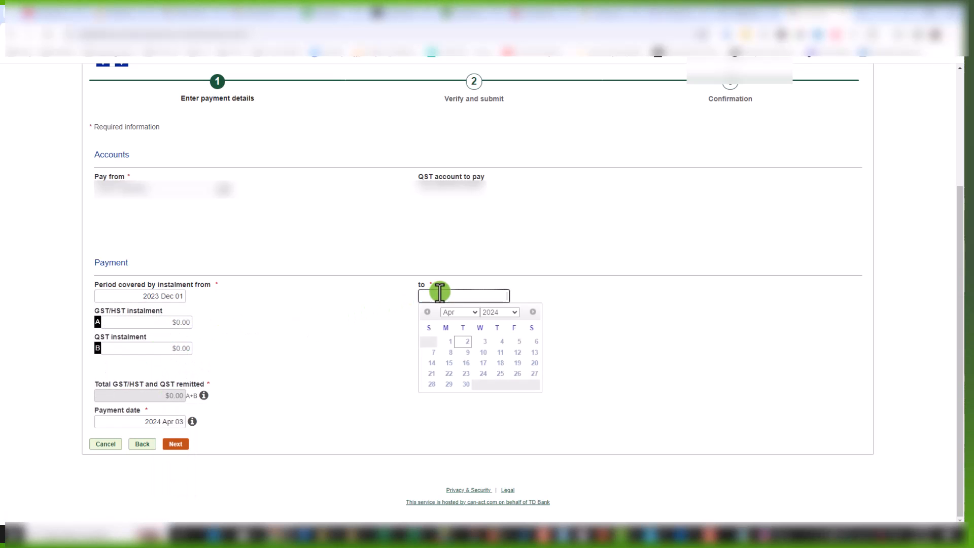
click(473, 312)
click(461, 410)
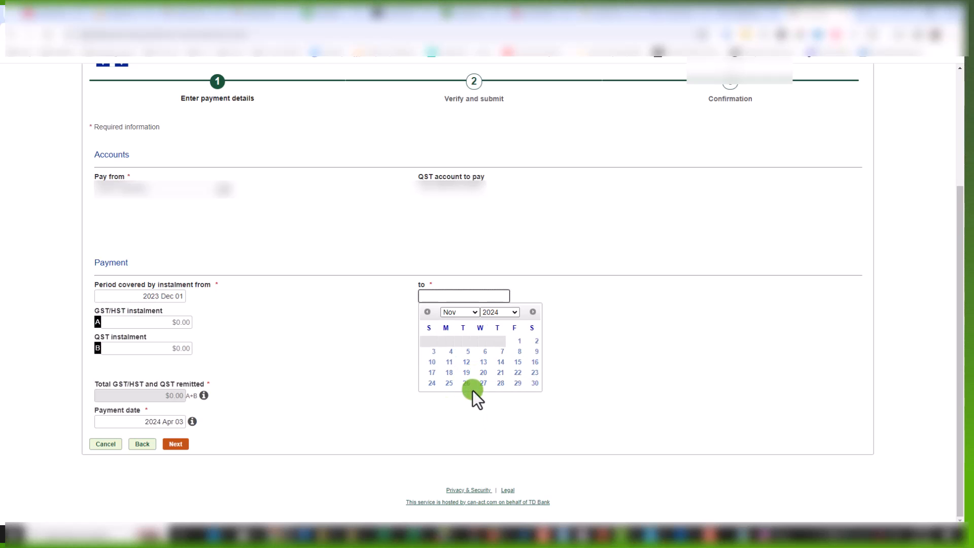
click(534, 384)
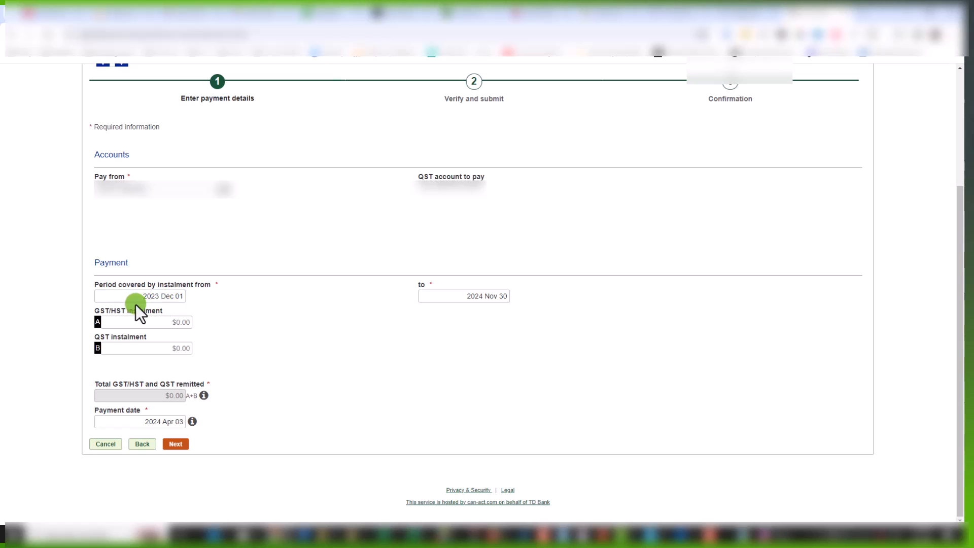
click(460, 296)
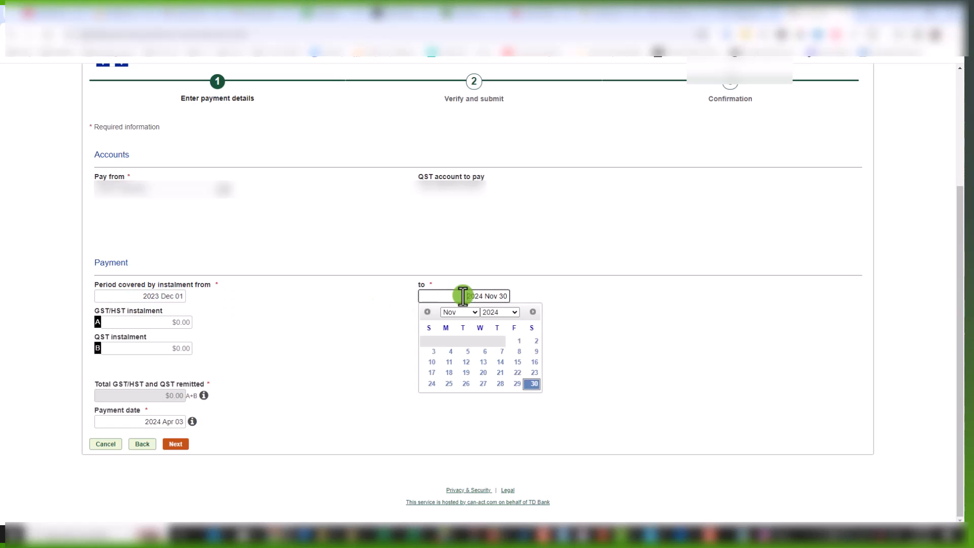
click(160, 296)
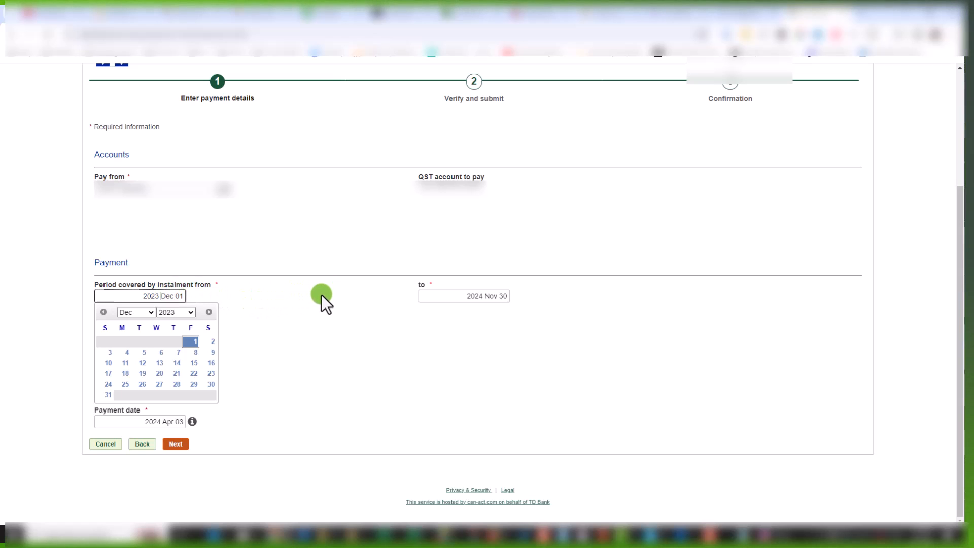
click(372, 309)
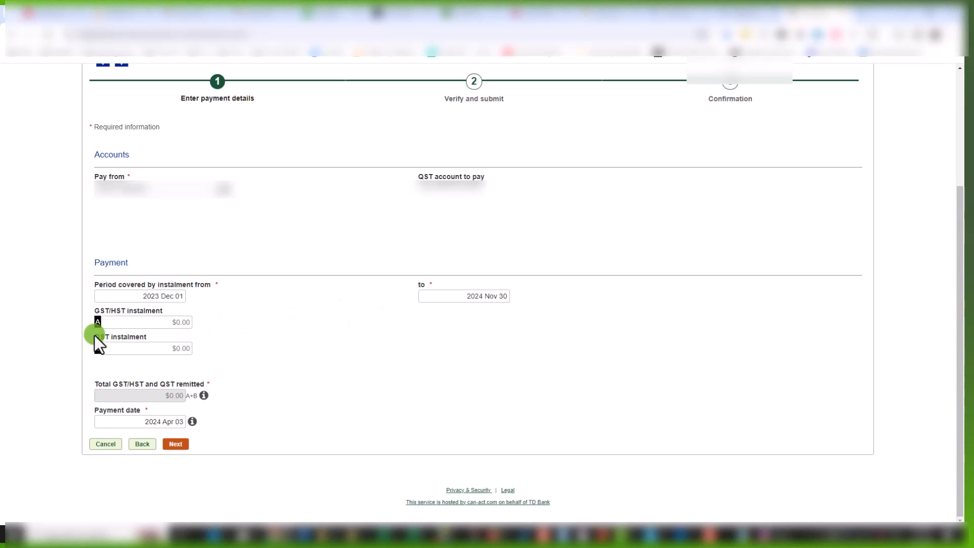
Enter a GST/HST instalment of $1,000 and a QST instalment of $1,500
click(155, 322)
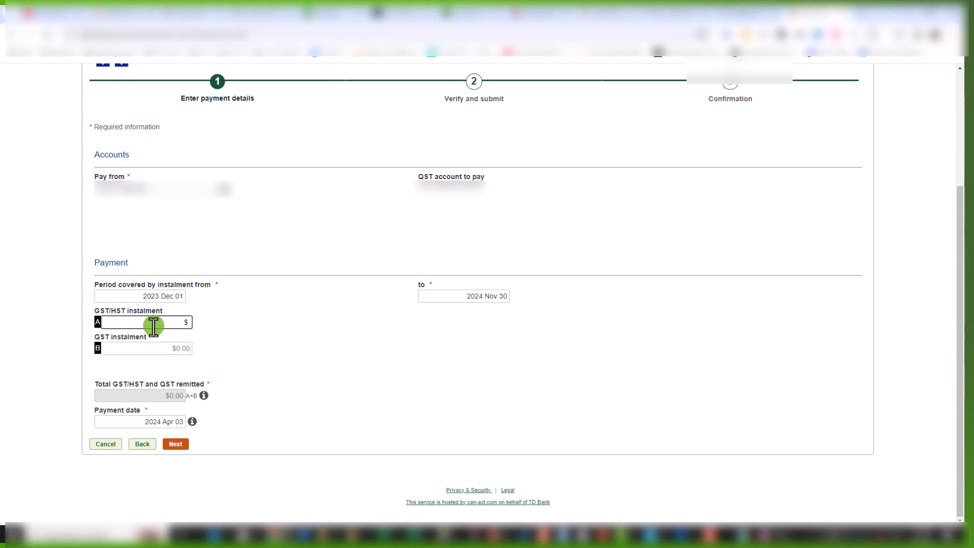
text(000)
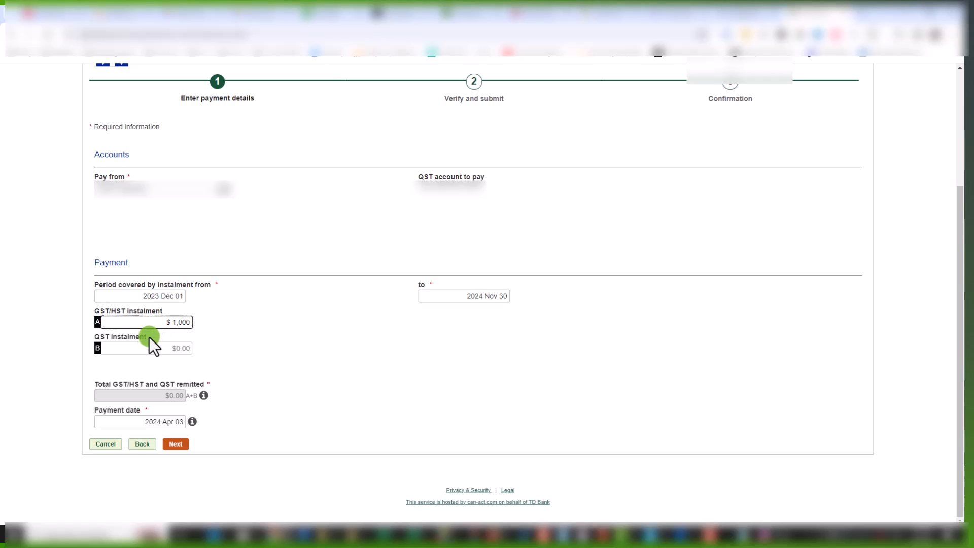
click(172, 348)
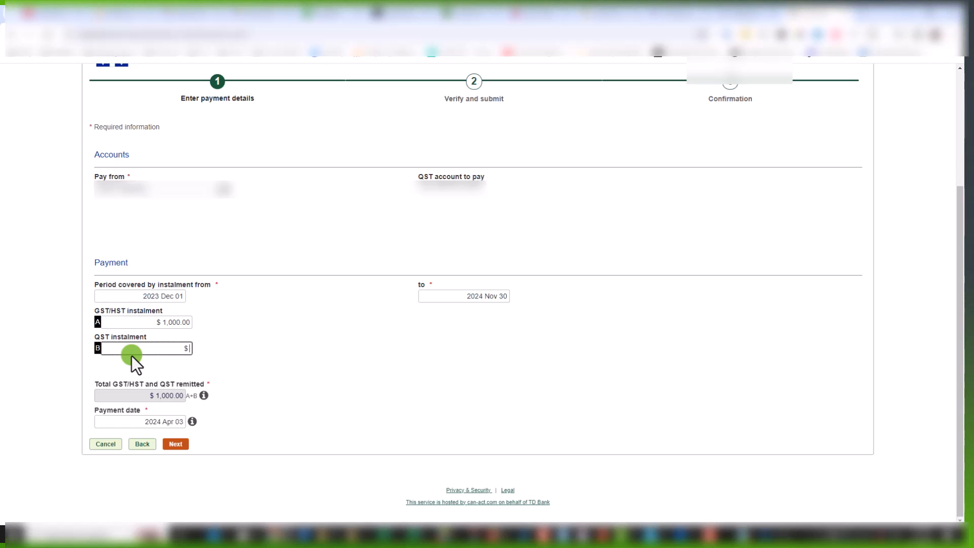
text(1500)
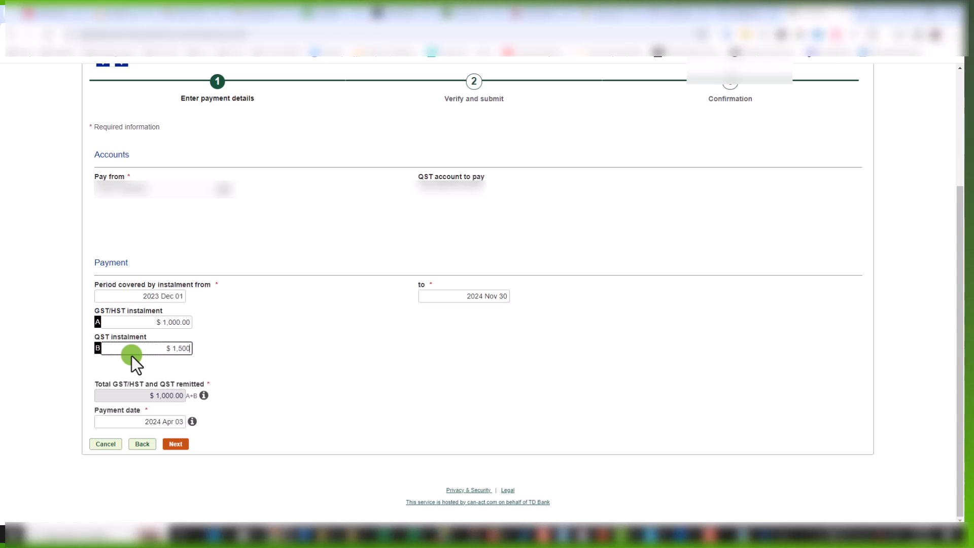
click(356, 343)
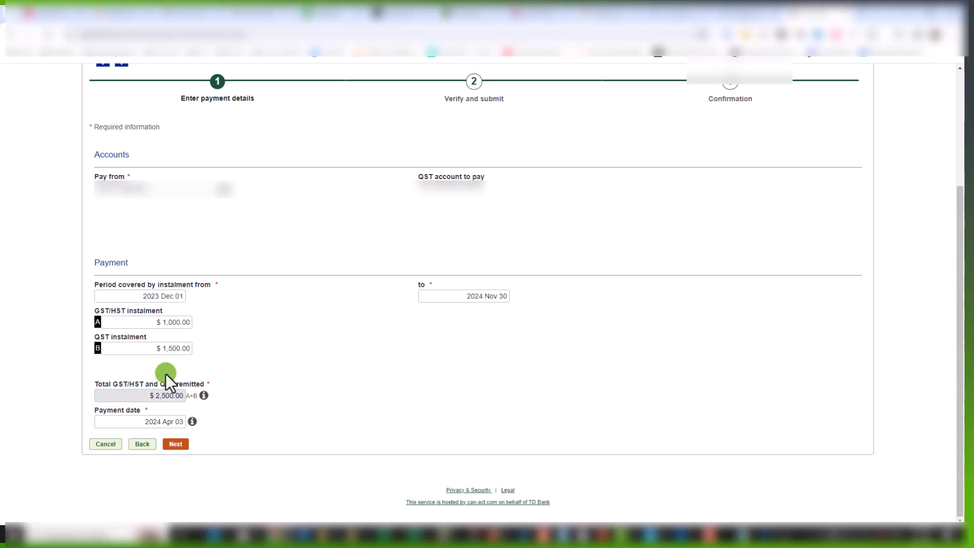
Check the total remitted, proceed to the Verify and submit stage, and review the payment details
click(162, 395)
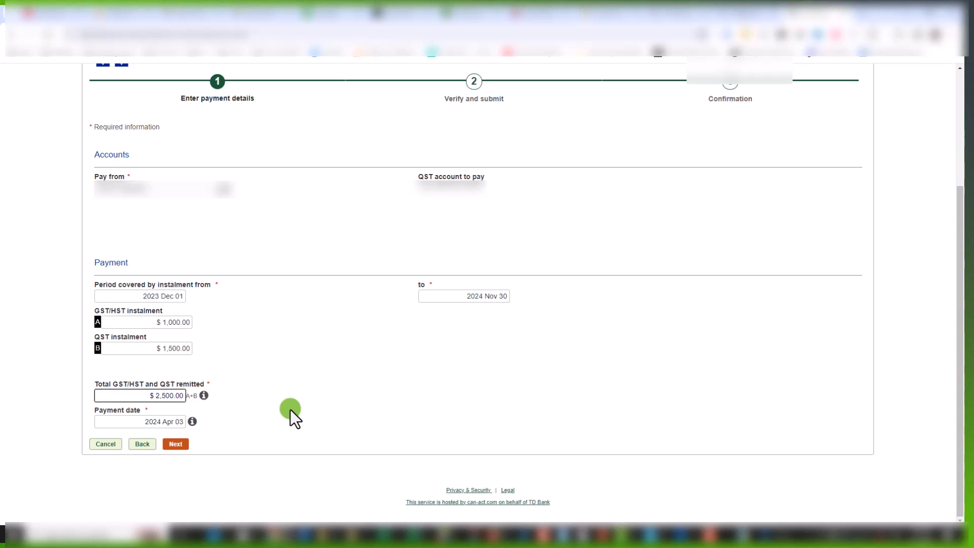
click(176, 445)
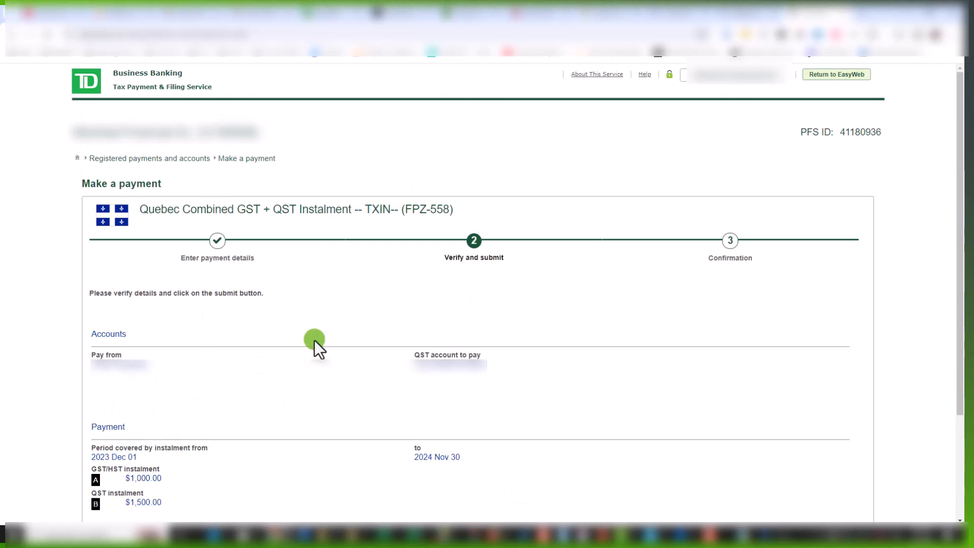
scroll(312, 330, down, 2)
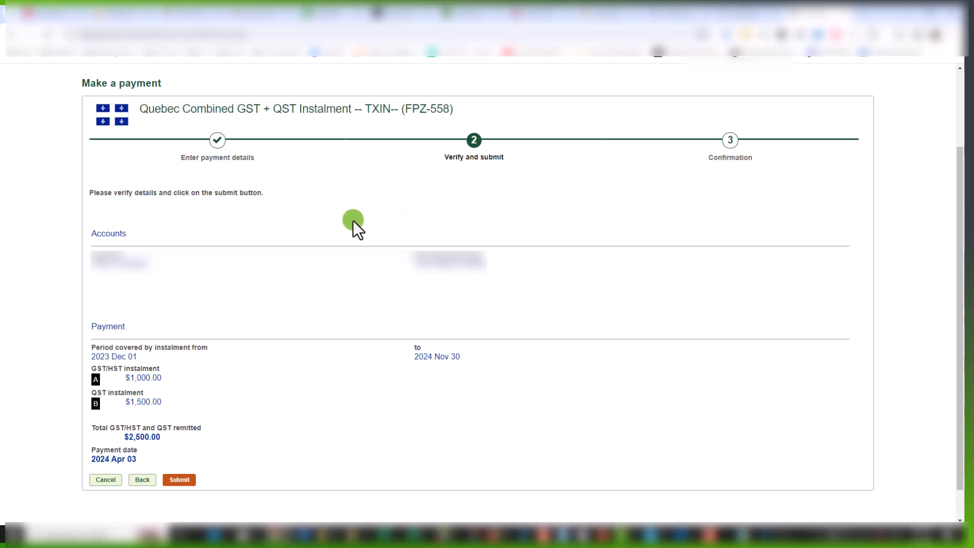
Submit the verified Quebec combined GST and QST instalment payment and review the details on its confirmation page
scroll(350, 303, down, 1)
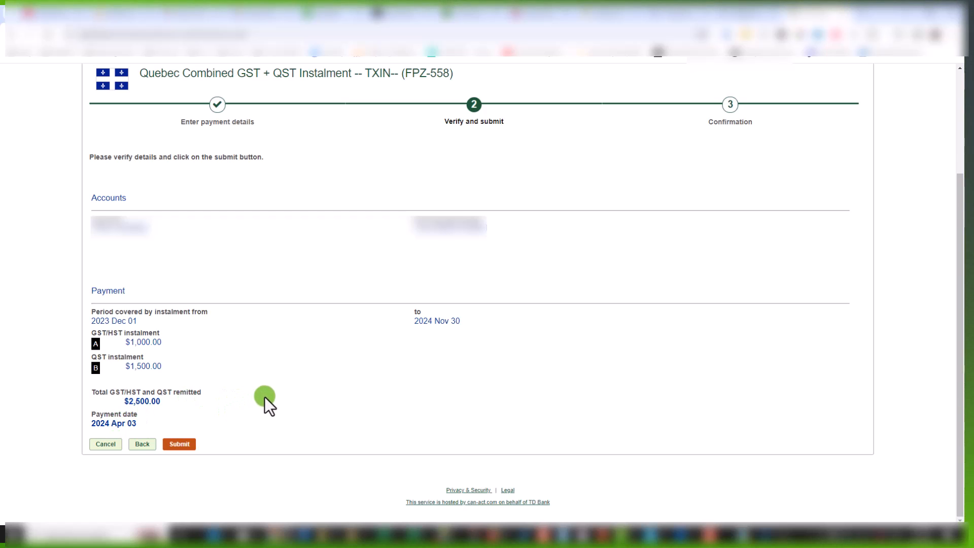
click(184, 445)
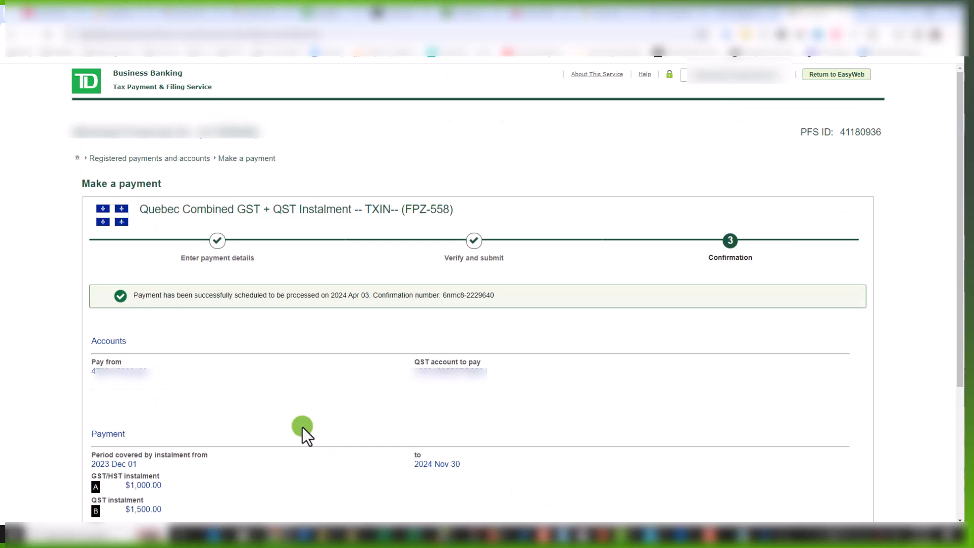
scroll(323, 386, down, 1)
scroll(323, 383, down, 3)
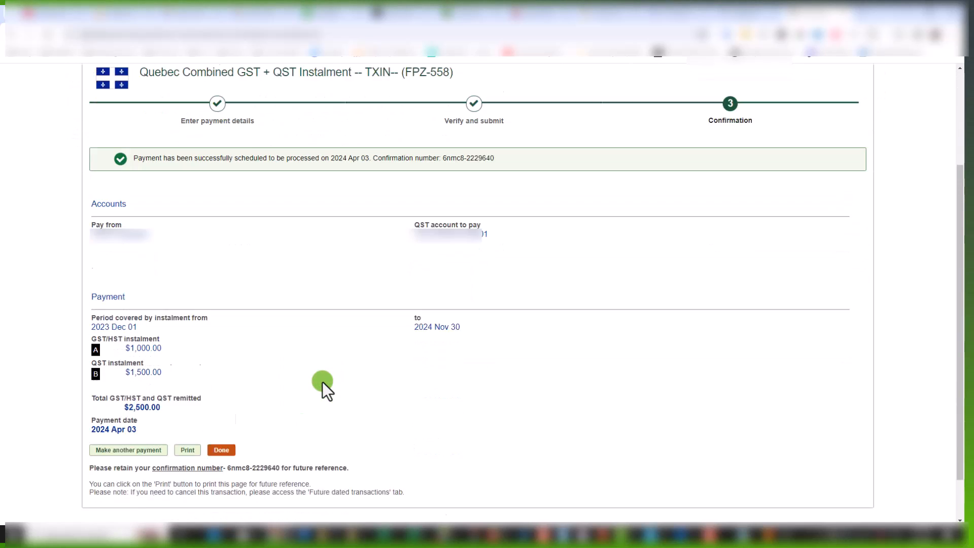
scroll(324, 383, up, 2)
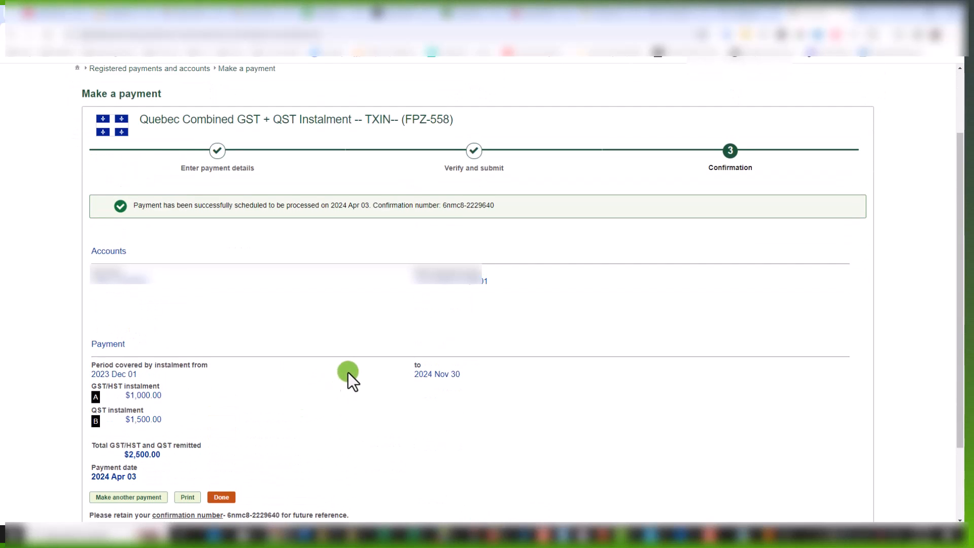
Save the payment confirmation as a PDF through the Foxit PhantomPDF printer, keeping the suggested file name, and finish the payment to return to the registered payments
click(186, 497)
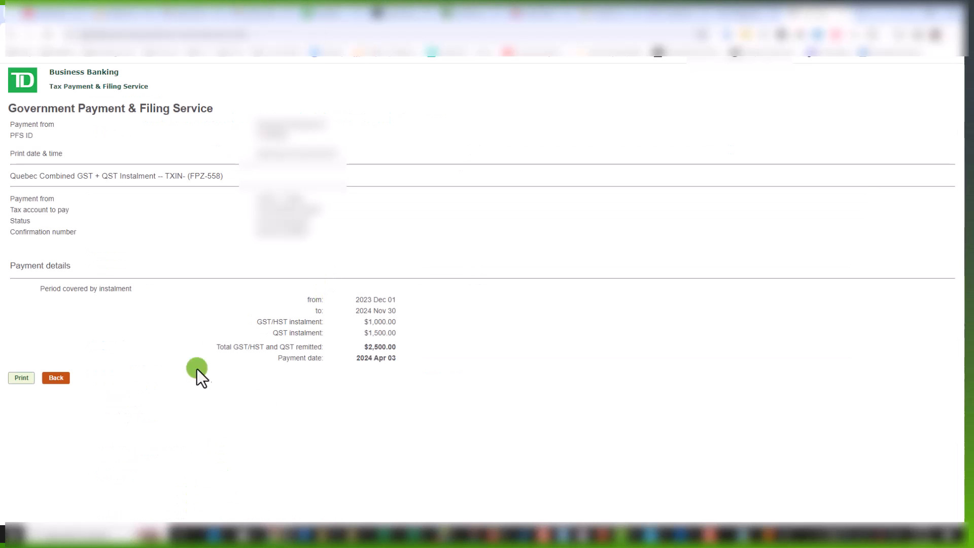
click(22, 378)
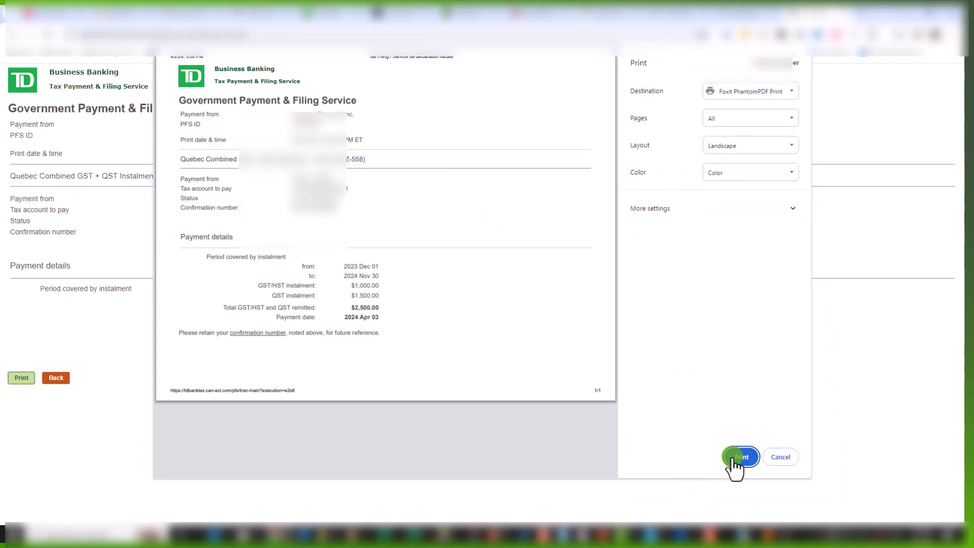
click(734, 459)
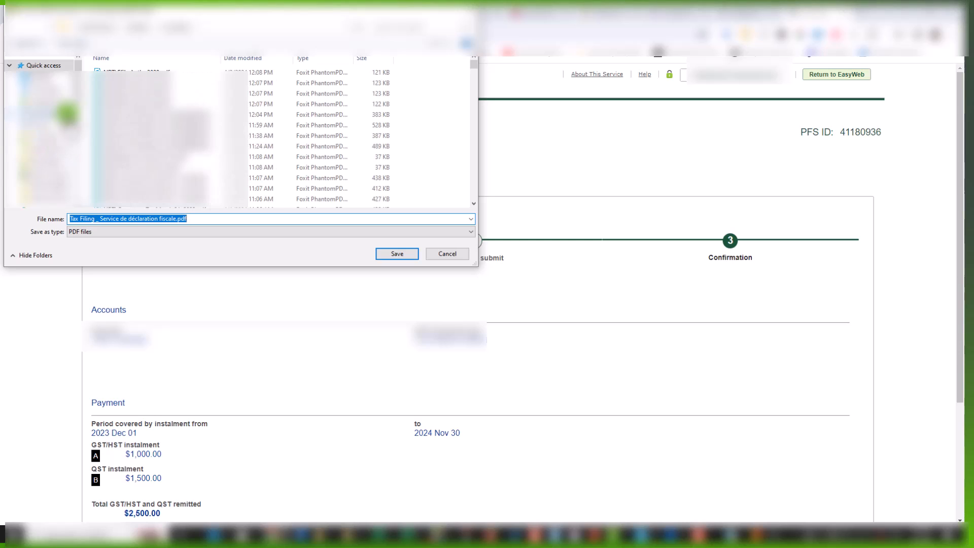
click(398, 253)
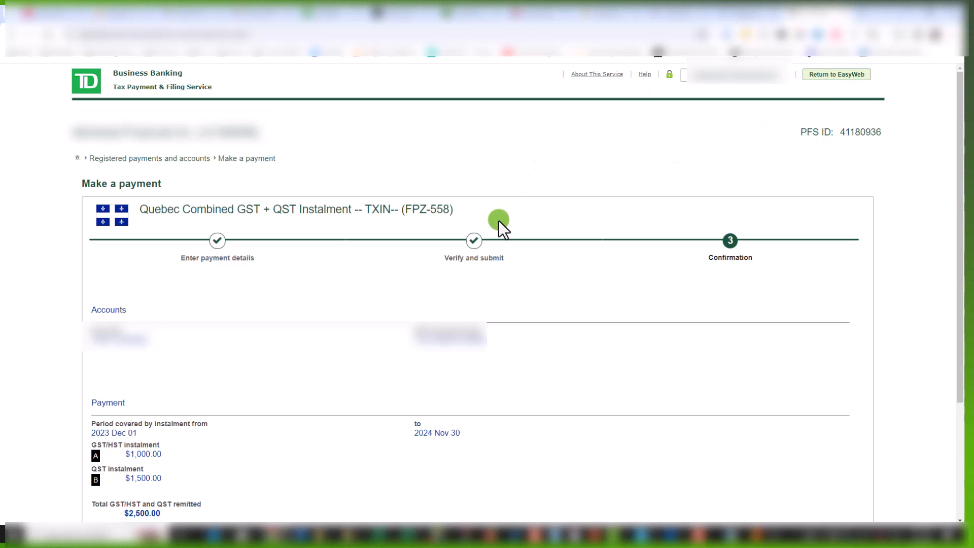
scroll(500, 220, down, 3)
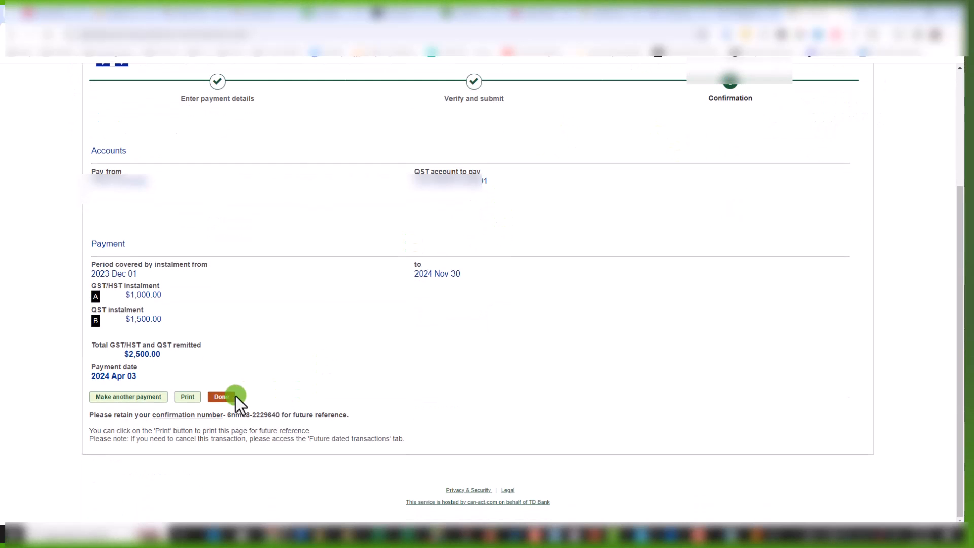
click(234, 396)
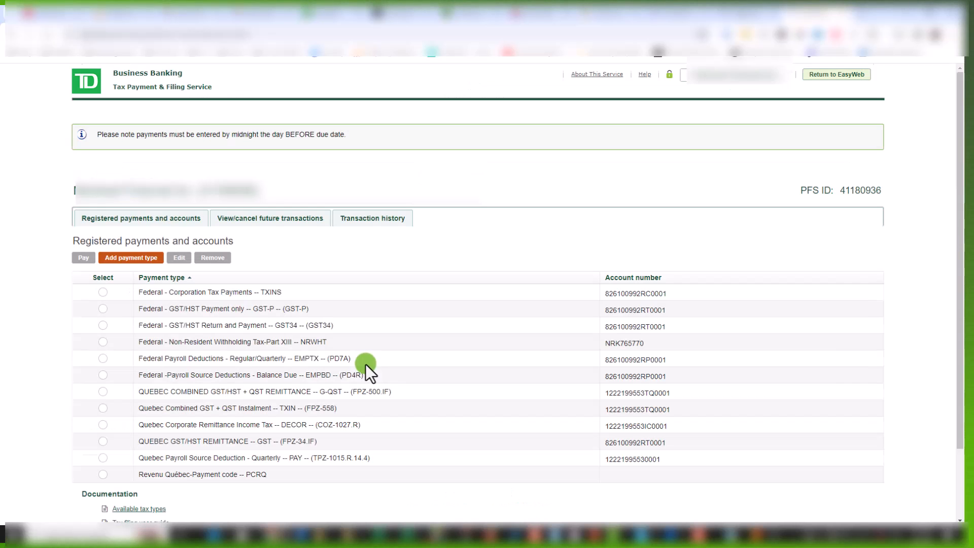